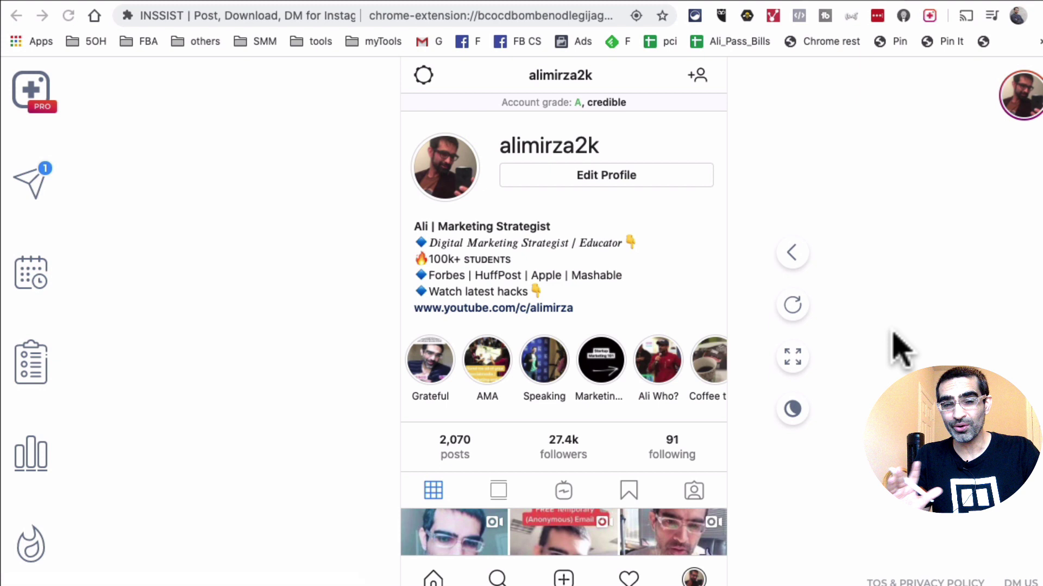
Open the INSSIST listing in the Chrome Web Store and select the extension's full title
{"action": "right_click", "coordinate": [929, 17]}
{"action": "left_click", "coordinate": [945, 33]}
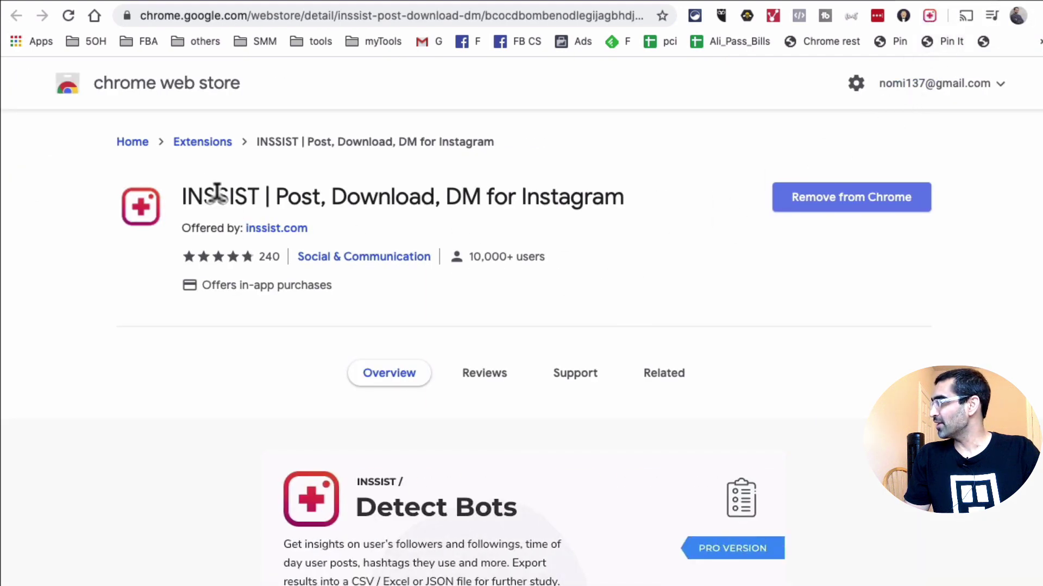
{"action": "left_click_drag", "start_coordinate": [190, 185], "coordinate": [475, 187]}
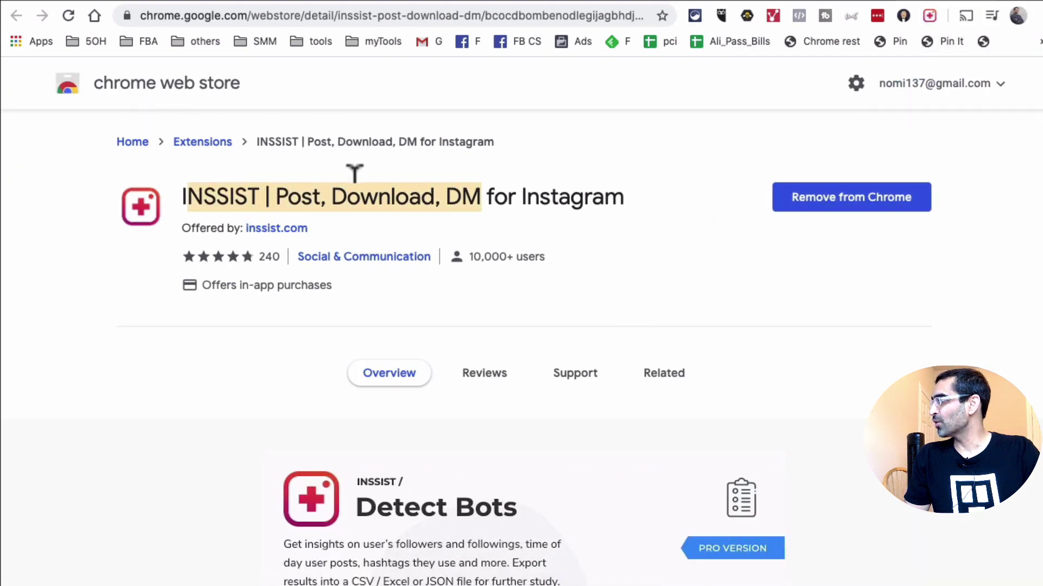
{"action": "left_click", "coordinate": [330, 182]}
{"action": "triple_click", "coordinate": [329, 182]}
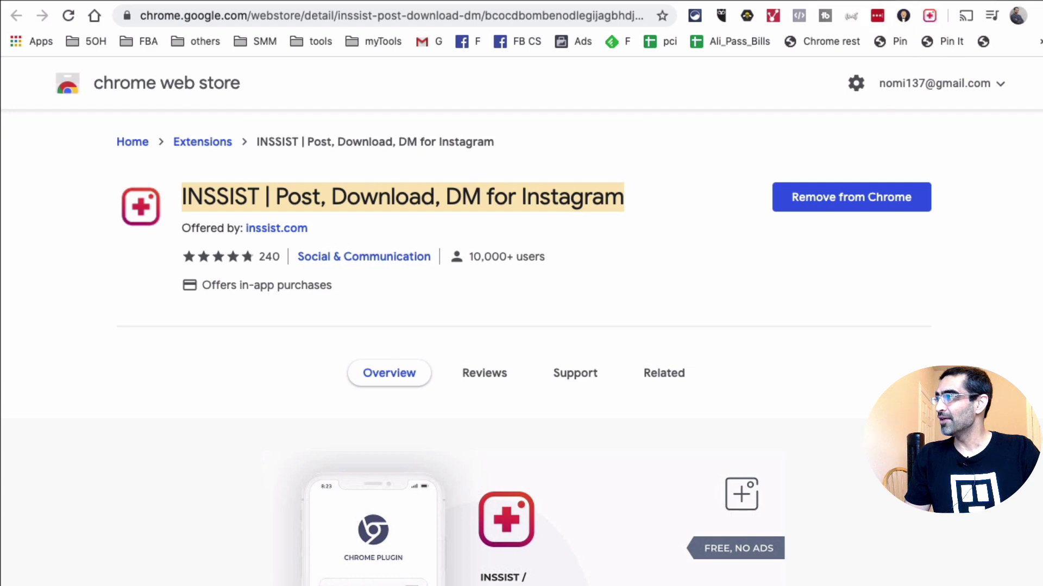
Back in INSSIST, view the Direct messages inbox and briefly open the post planner
{"action": "left_click", "coordinate": [929, 15]}
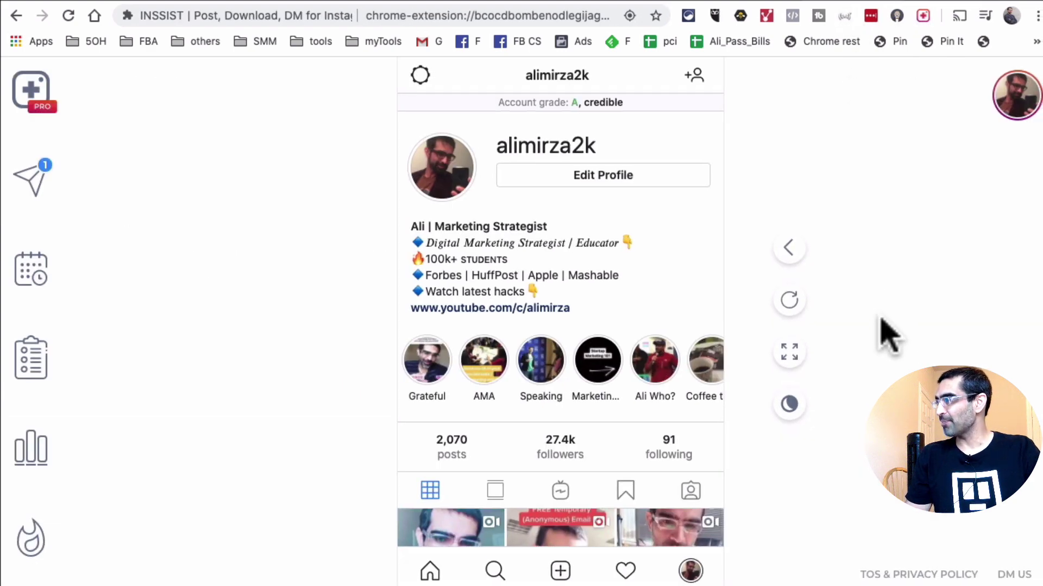
{"action": "scroll", "coordinate": [896, 349], "scroll_direction": "down", "scroll_amount": 15}
{"action": "scroll", "coordinate": [908, 368], "scroll_direction": "up", "scroll_amount": 20}
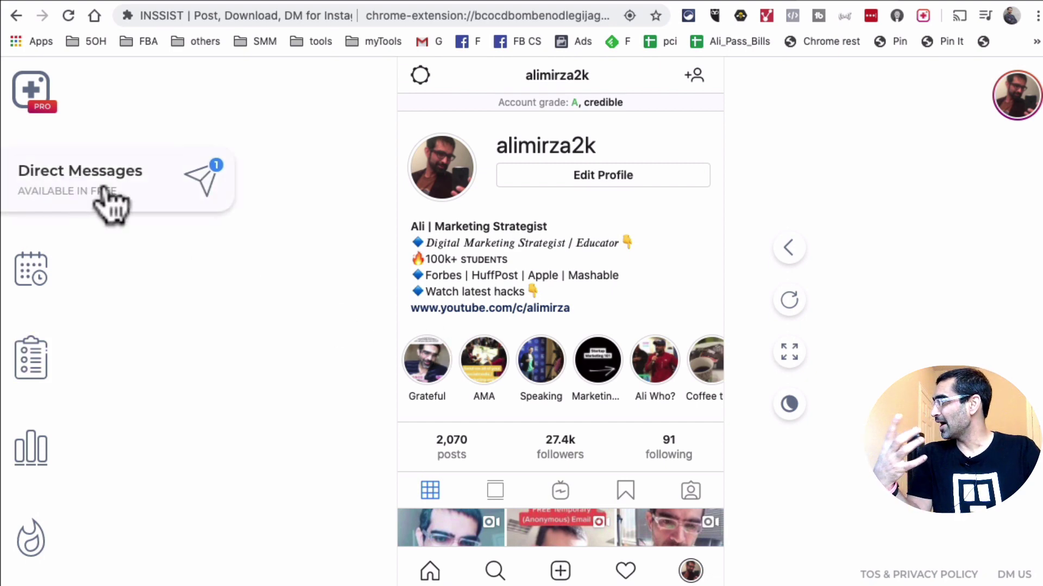
{"action": "left_click", "coordinate": [111, 205]}
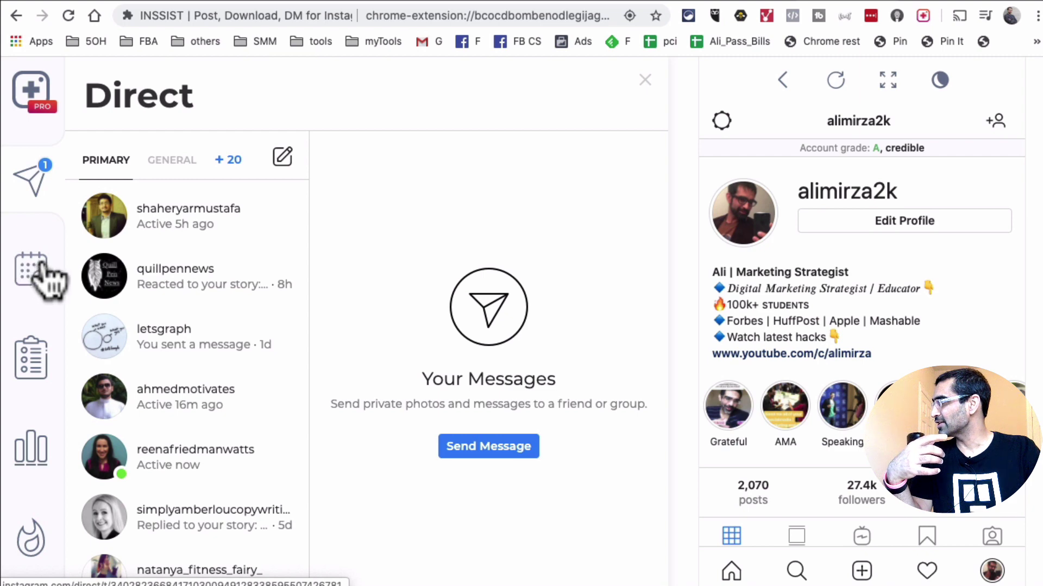
{"action": "left_click", "coordinate": [44, 285]}
{"action": "left_click", "coordinate": [35, 288]}
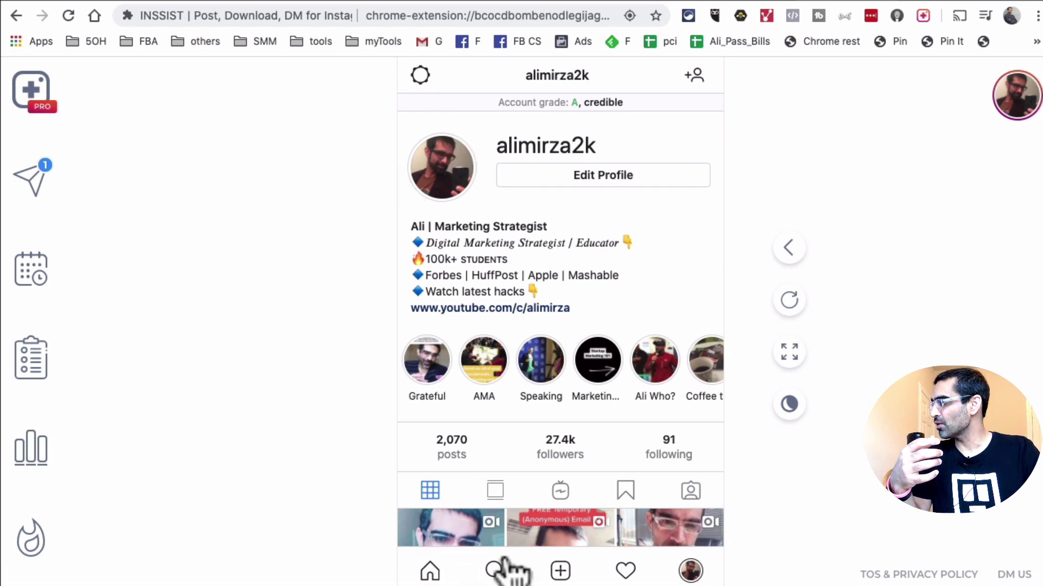
From the home feed, browse Google Drive through Social Media and VAs into the Video Clips folder
{"action": "left_click", "coordinate": [432, 567]}
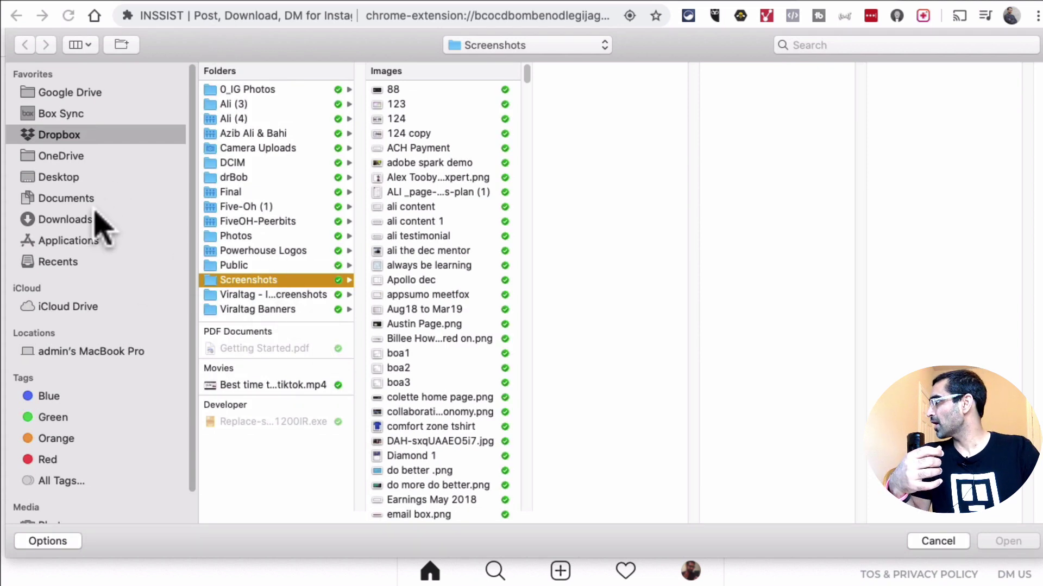
{"action": "left_click", "coordinate": [97, 94]}
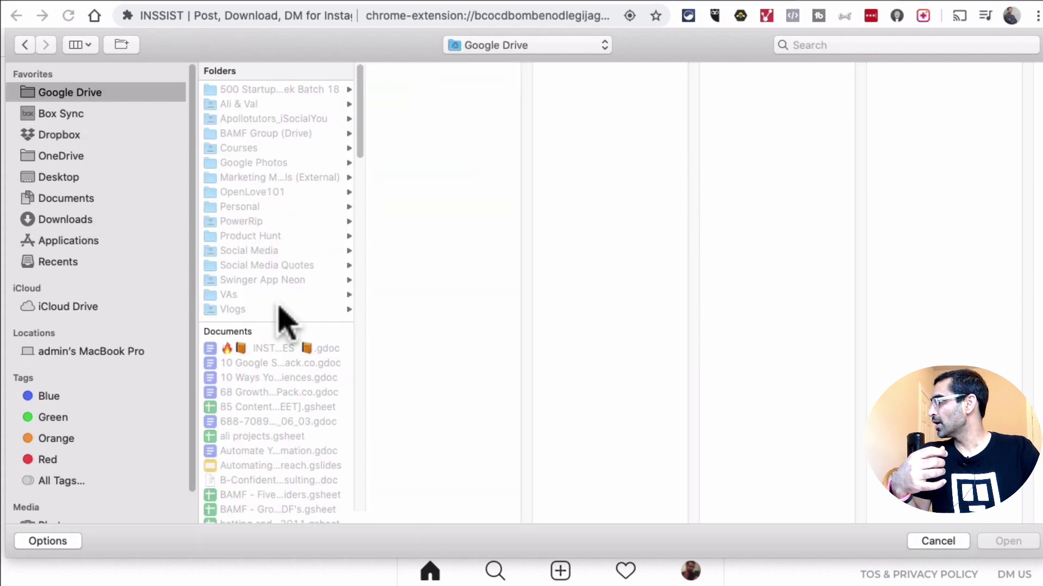
{"action": "left_click", "coordinate": [314, 250]}
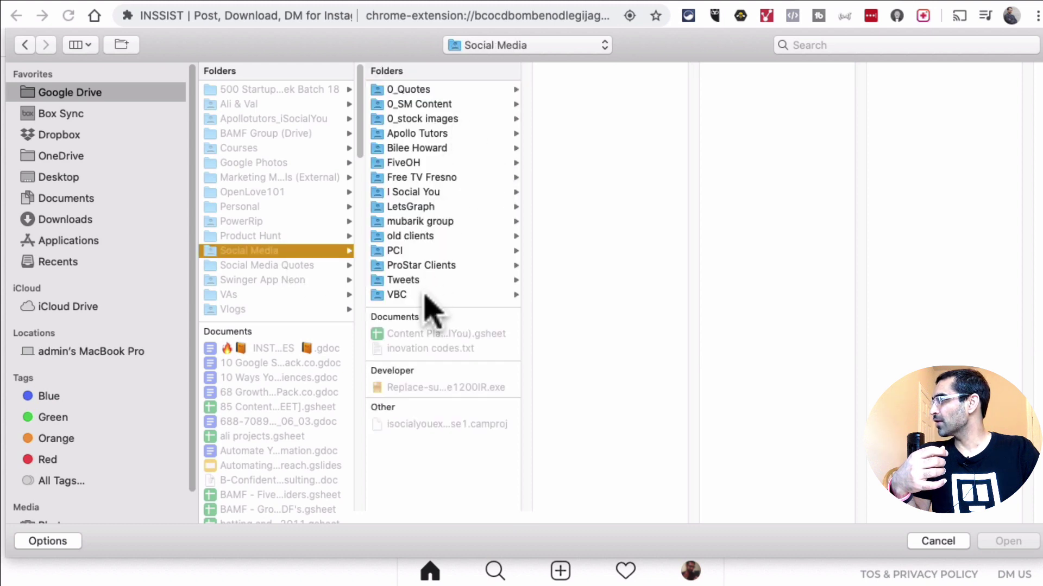
{"action": "left_click", "coordinate": [273, 295]}
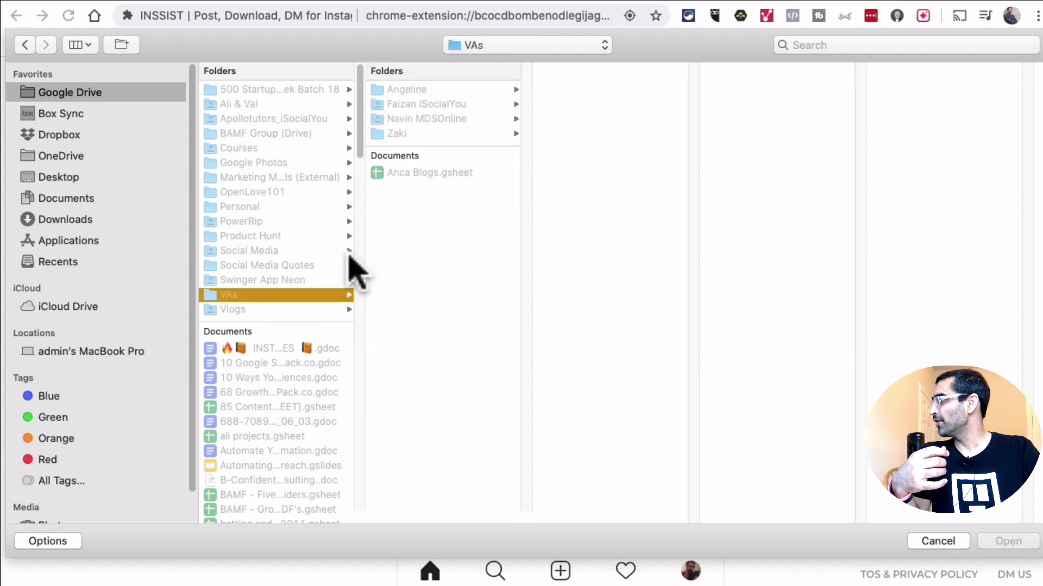
{"action": "left_click", "coordinate": [462, 104]}
{"action": "left_click", "coordinate": [602, 120]}
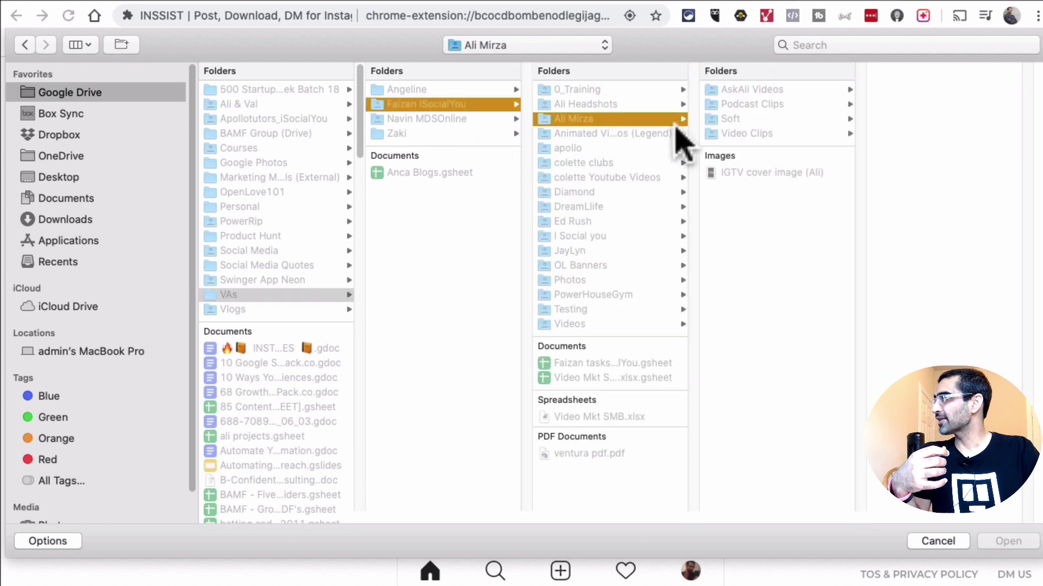
{"action": "left_click", "coordinate": [756, 134]}
Go into Short clips > Subtitle > 15s and pick 003_1.mp4 as the upload video
{"action": "left_click", "coordinate": [932, 120]}
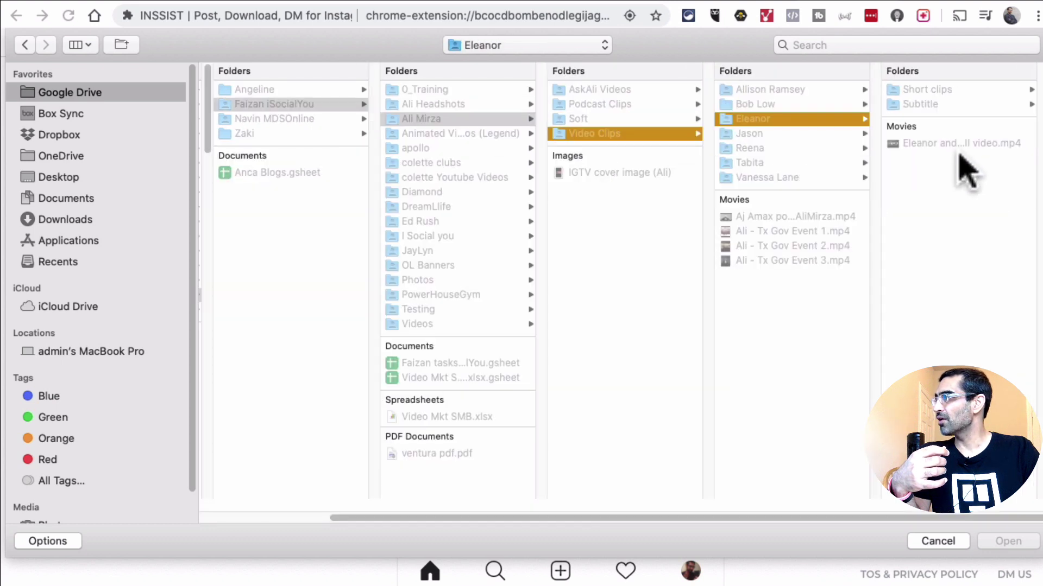
{"action": "left_click", "coordinate": [766, 134]}
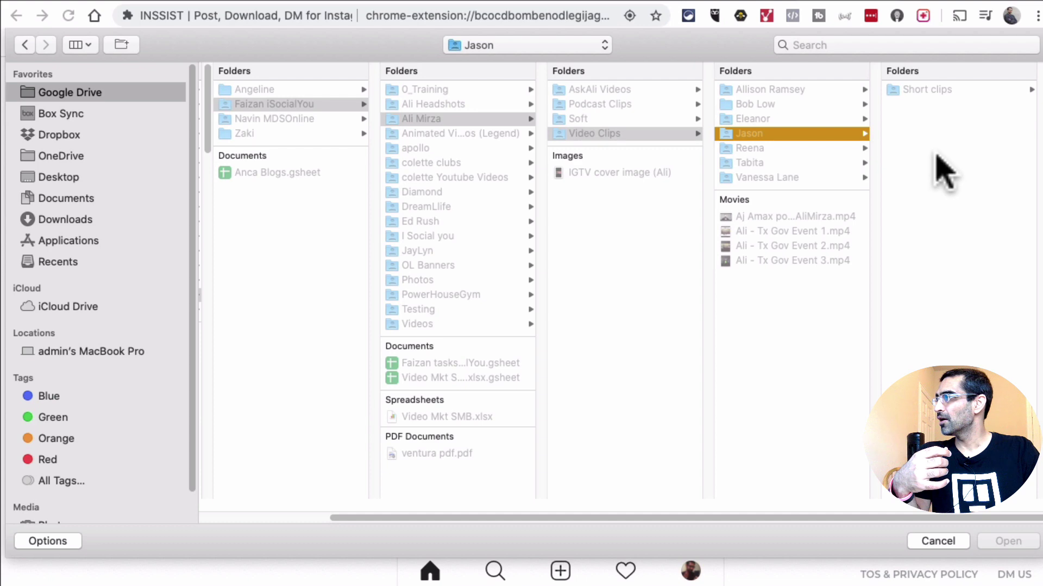
{"action": "left_click", "coordinate": [931, 90]}
{"action": "left_click", "coordinate": [969, 91]}
{"action": "left_click", "coordinate": [970, 91]}
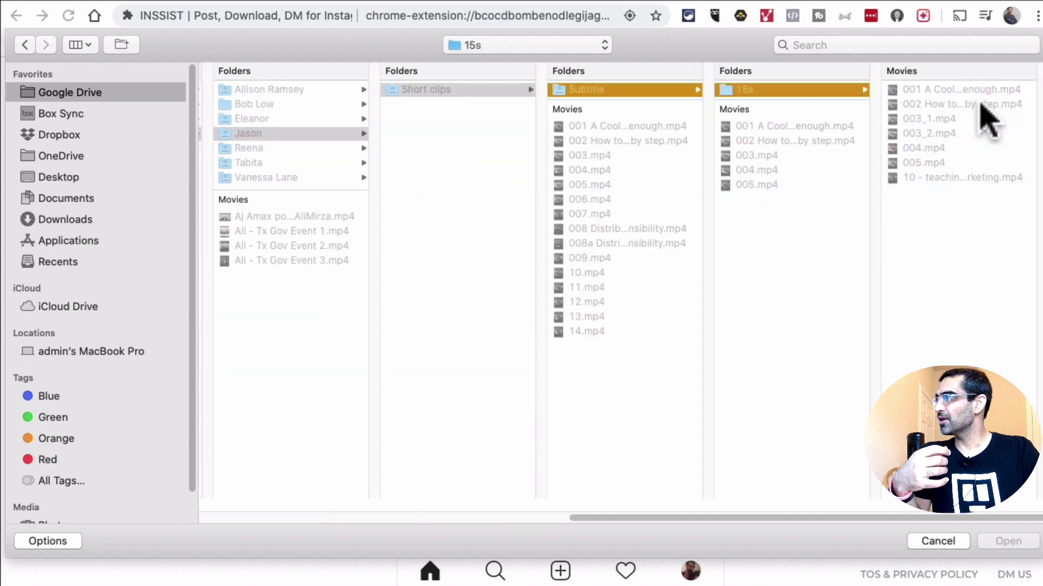
{"action": "left_click", "coordinate": [970, 106]}
{"action": "key", "text": "Down"}
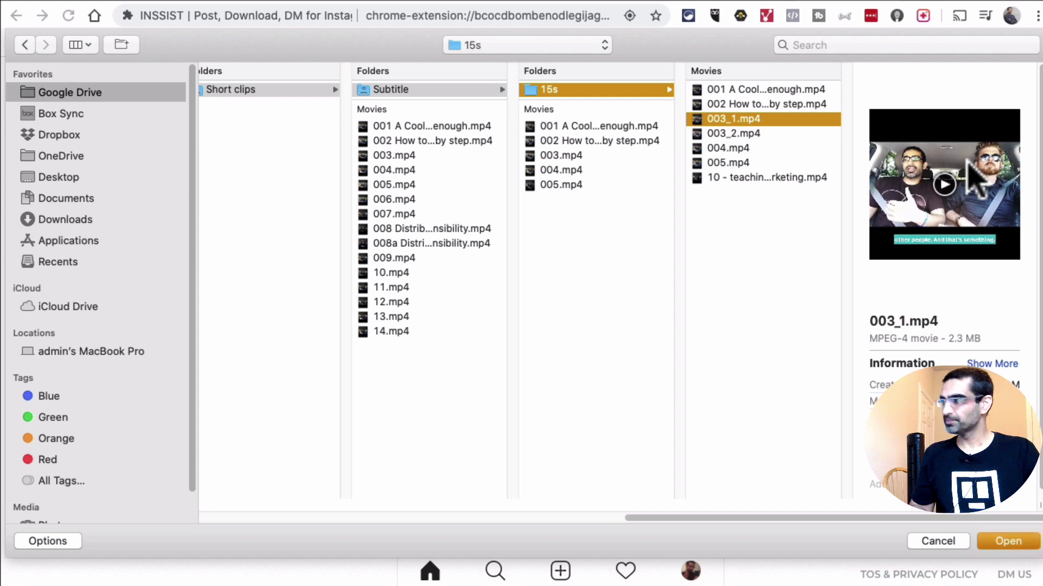
{"action": "key", "text": "Return"}
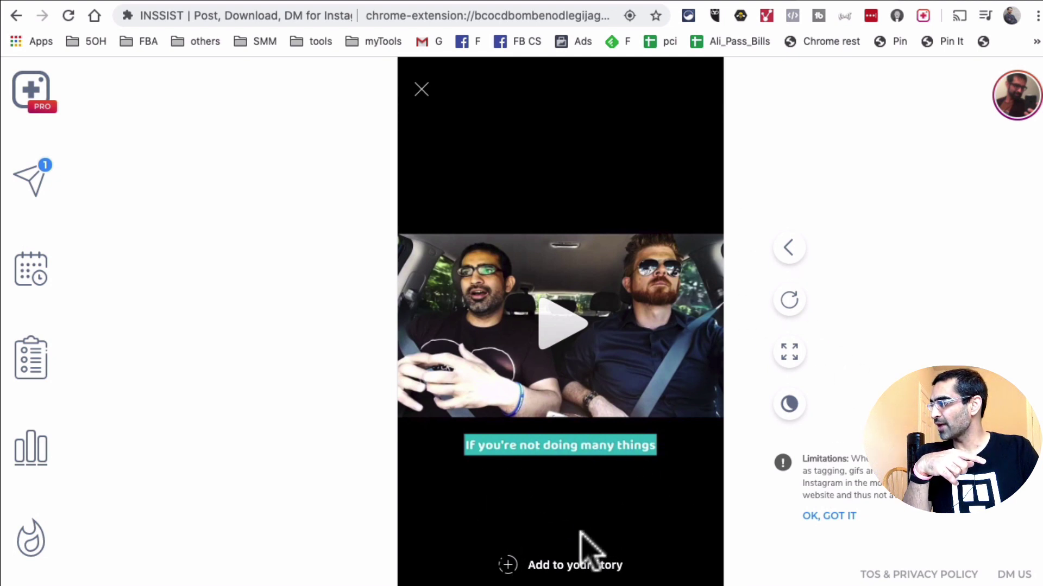
Post the car-conversation video to your Instagram story with 'Add to your story'
{"action": "left_click", "coordinate": [584, 566]}
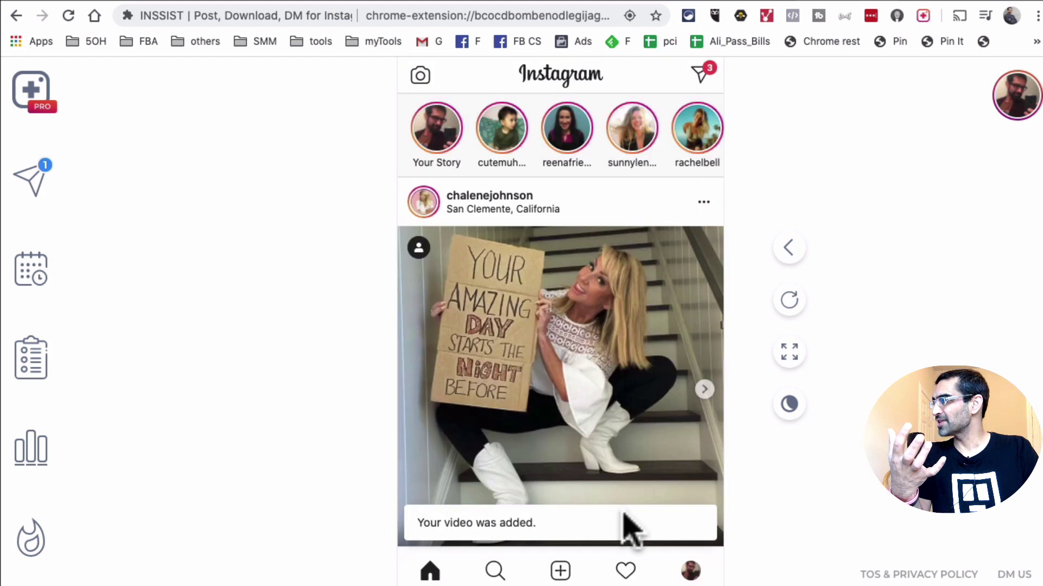
In a new blank tab, load your own Instagram profile page on instagram.com
{"action": "left_click", "coordinate": [967, 42]}
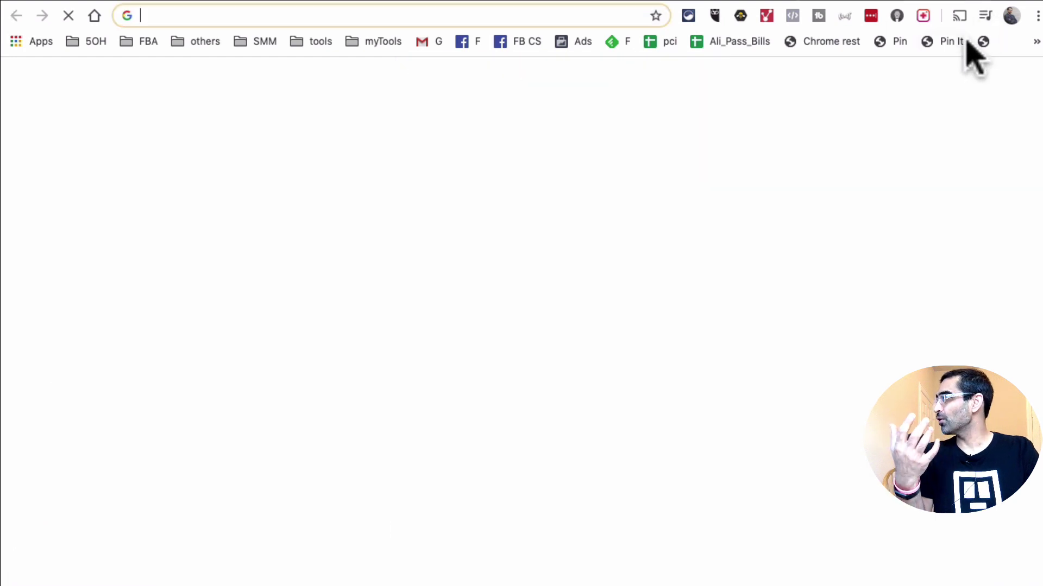
{"action": "type", "text": "instagram.com/openlove101/"}
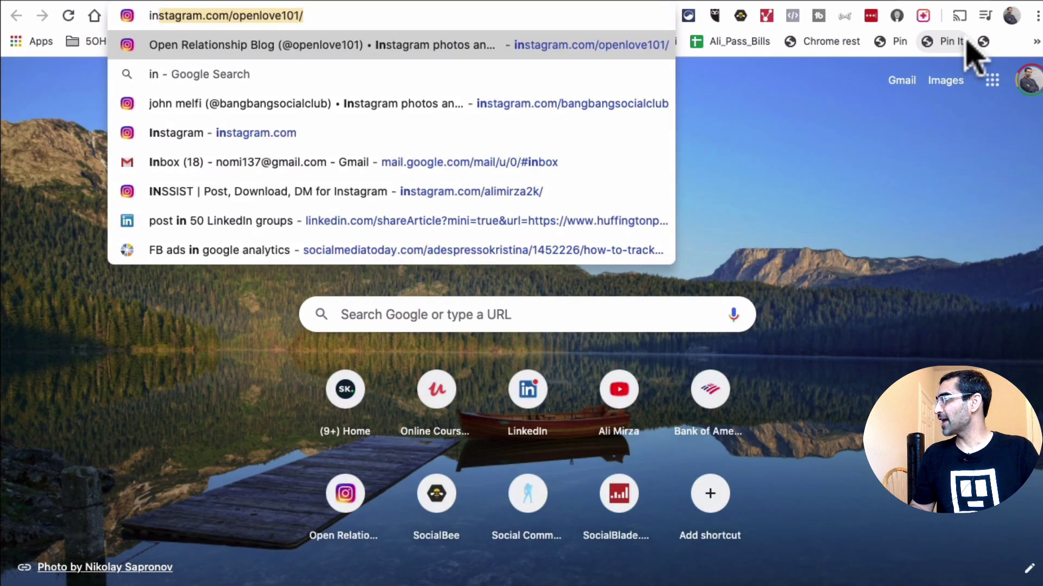
{"action": "key", "text": "BackSpace"}
{"action": "key", "text": "BackSpace"}
{"action": "key", "text": "BackSpace"}
{"action": "key", "text": "BackSpace"}
{"action": "key", "text": "BackSpace"}
{"action": "key", "text": "BackSpace"}
{"action": "key", "text": "BackSpace"}
{"action": "key", "text": "BackSpace"}
{"action": "key", "text": "BackSpace"}
{"action": "key", "text": "BackSpace"}
{"action": "key", "text": "BackSpace"}
{"action": "key", "text": "BackSpace"}
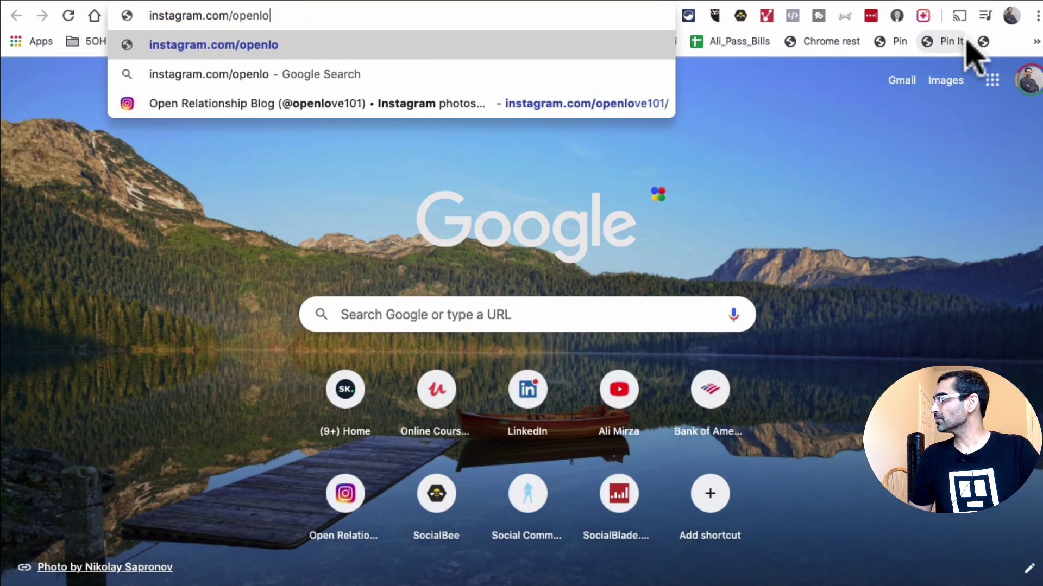
{"action": "type", "text": "ali"}
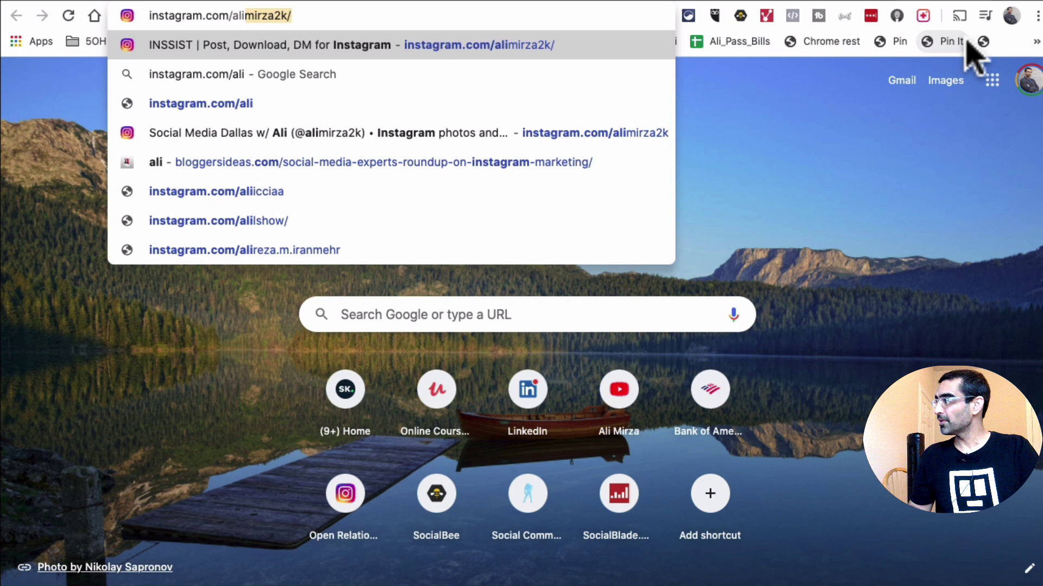
{"action": "key", "text": "Return"}
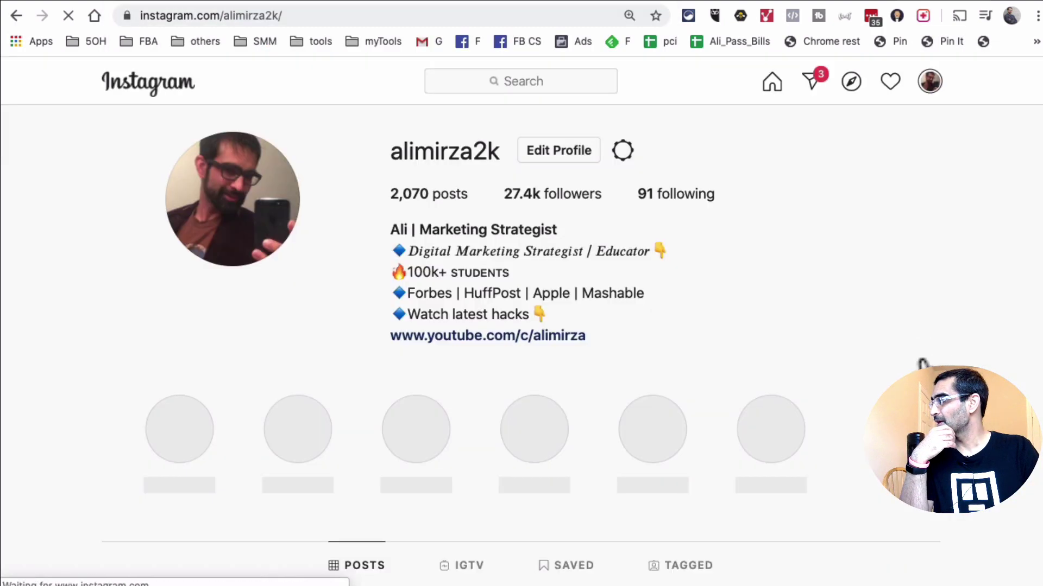
Play your story, stepping back through the food and video-call items to the new car video
{"action": "scroll", "coordinate": [763, 352], "scroll_direction": "down", "scroll_amount": 3}
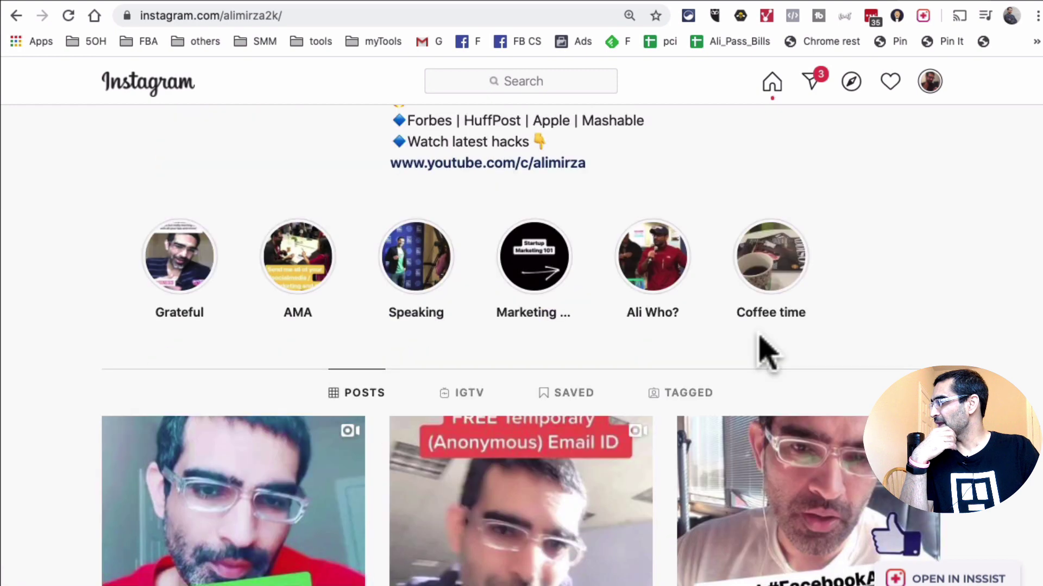
{"action": "scroll", "coordinate": [758, 350], "scroll_direction": "up", "scroll_amount": 3}
{"action": "left_click", "coordinate": [247, 201]}
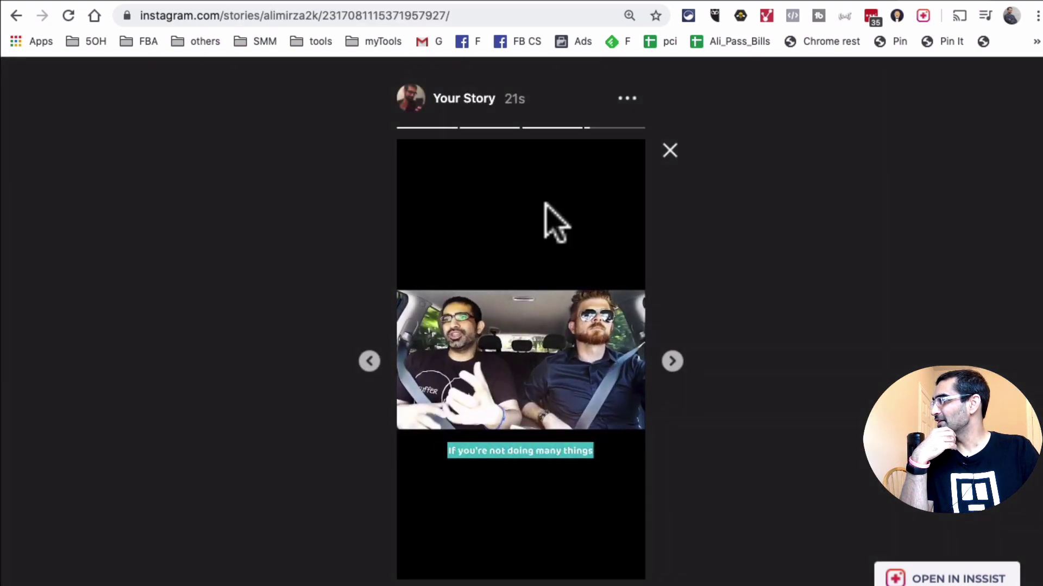
{"action": "left_click", "coordinate": [369, 361]}
{"action": "left_click", "coordinate": [369, 361]}
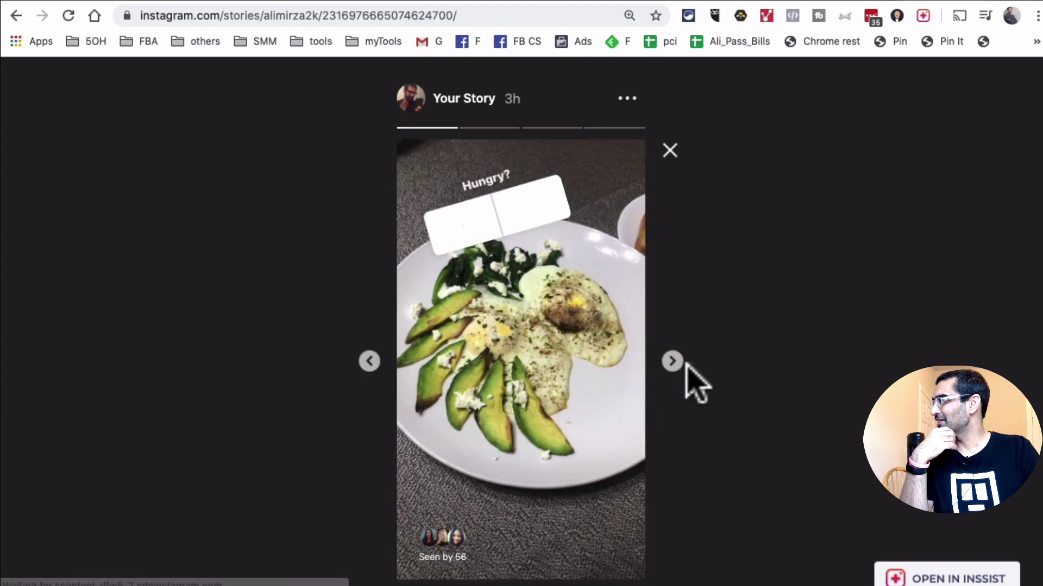
{"action": "left_click", "coordinate": [672, 361]}
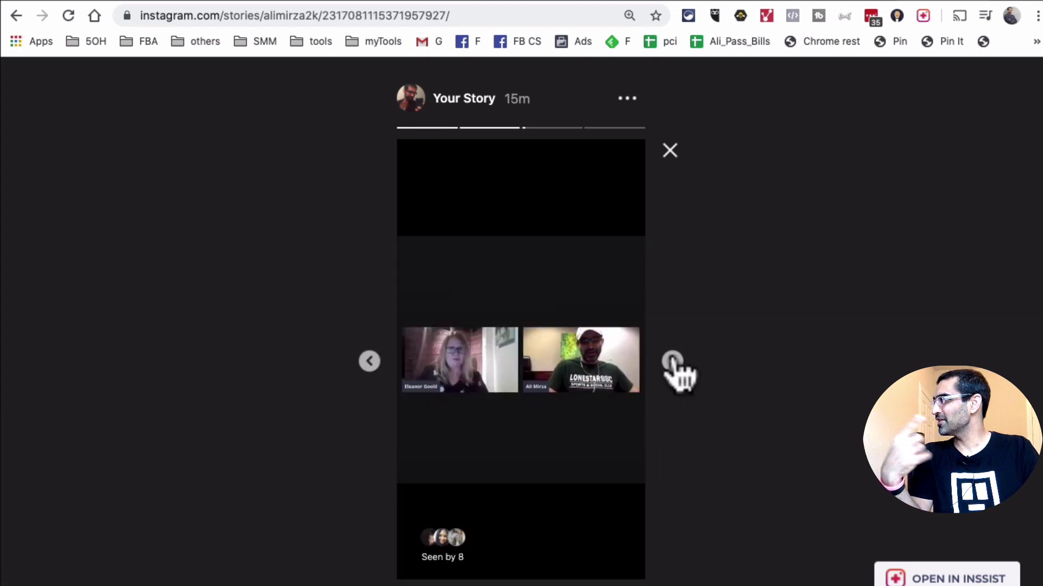
{"action": "left_click", "coordinate": [672, 362]}
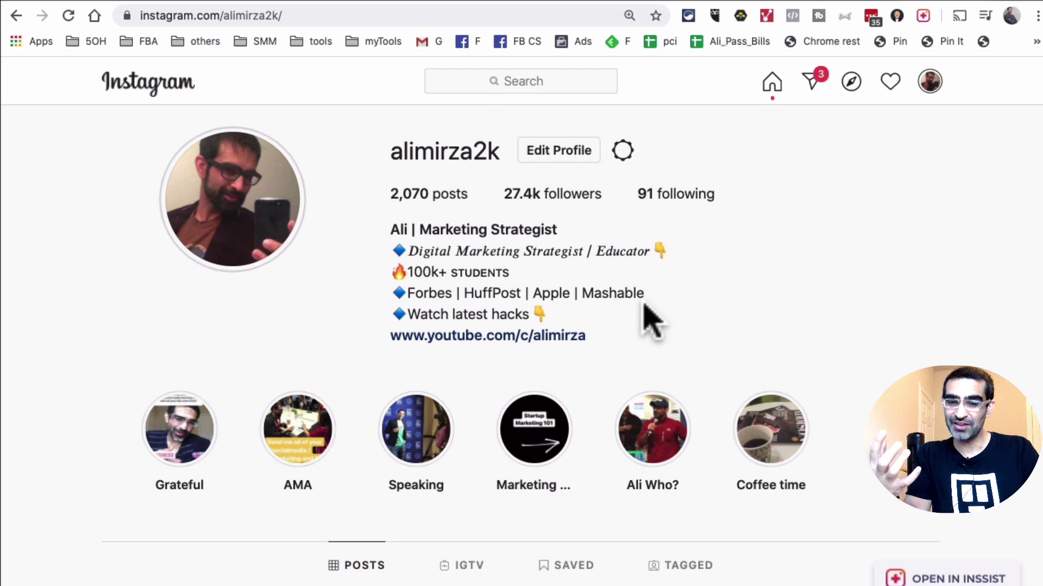
{"action": "left_click", "coordinate": [923, 15]}
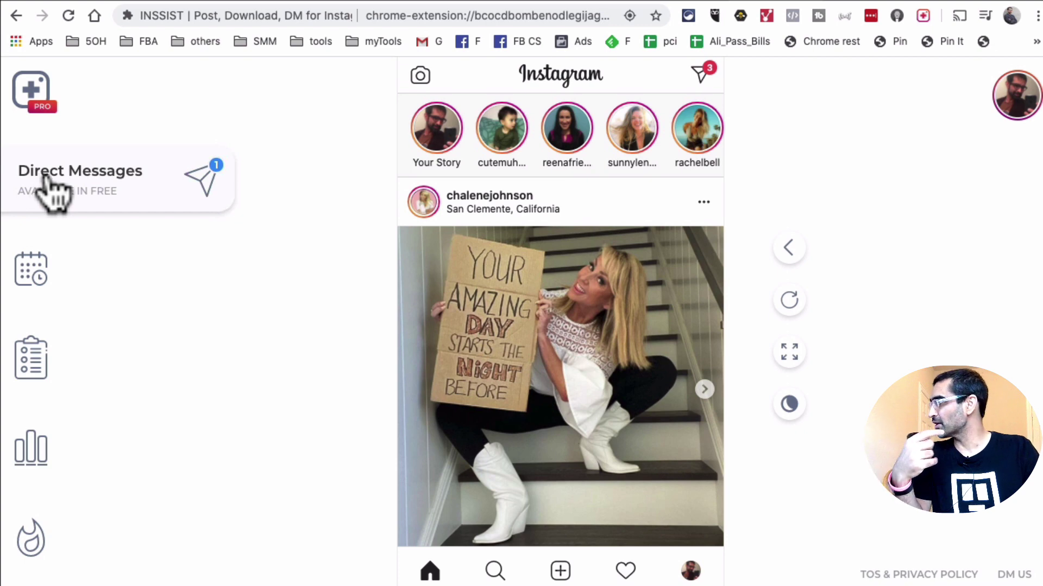
{"action": "left_click", "coordinate": [46, 176]}
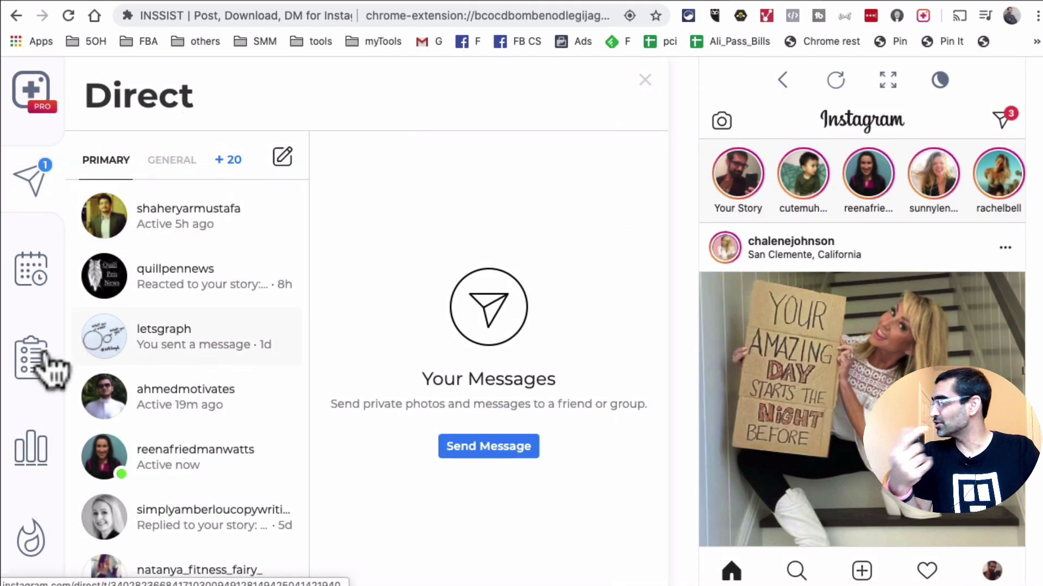
{"action": "left_click", "coordinate": [49, 275]}
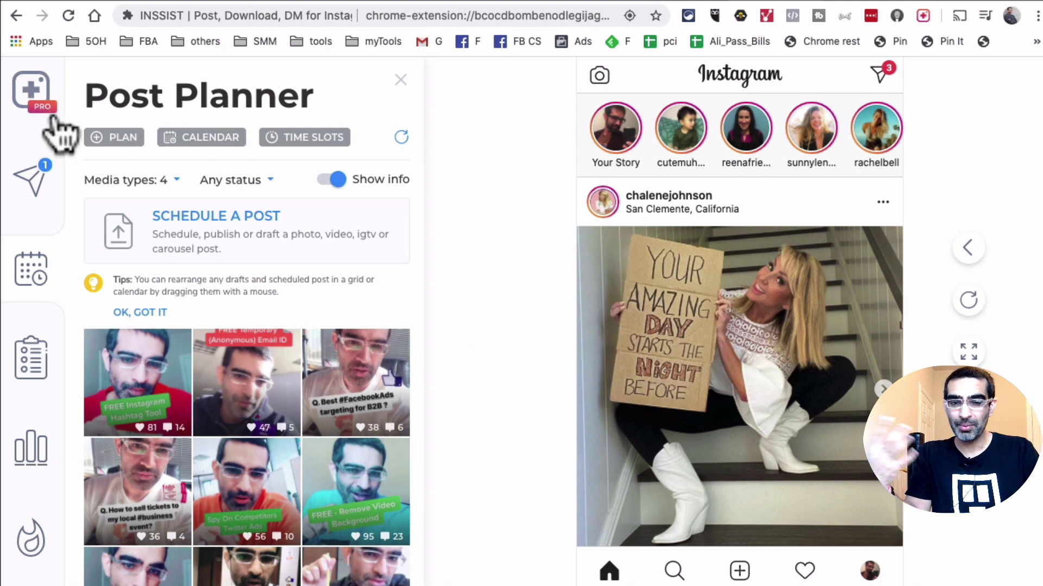
{"action": "left_click", "coordinate": [30, 90]}
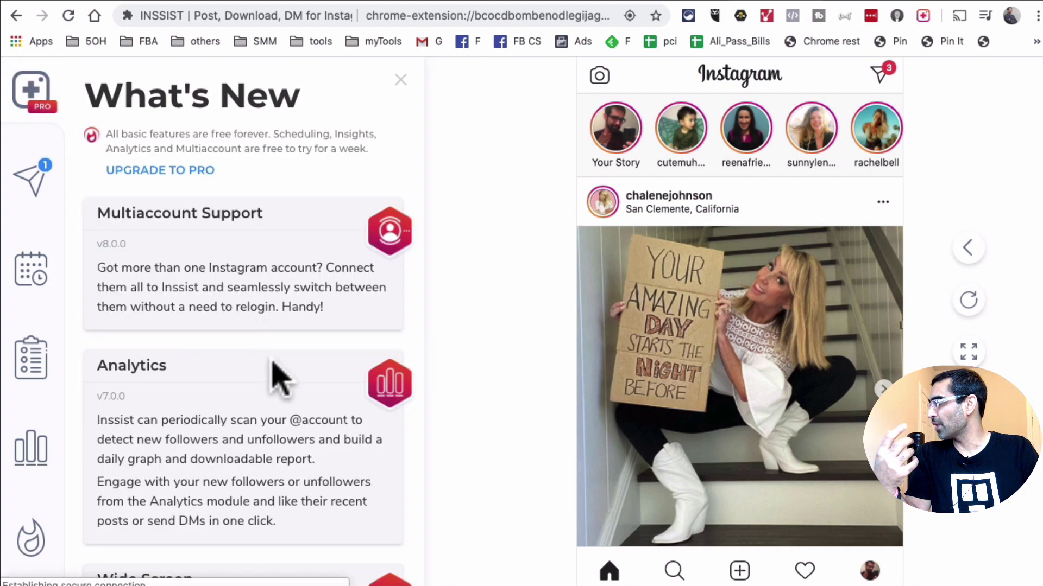
{"action": "scroll", "coordinate": [280, 380], "scroll_direction": "down", "scroll_amount": 15}
{"action": "scroll", "coordinate": [279, 380], "scroll_direction": "up", "scroll_amount": 15}
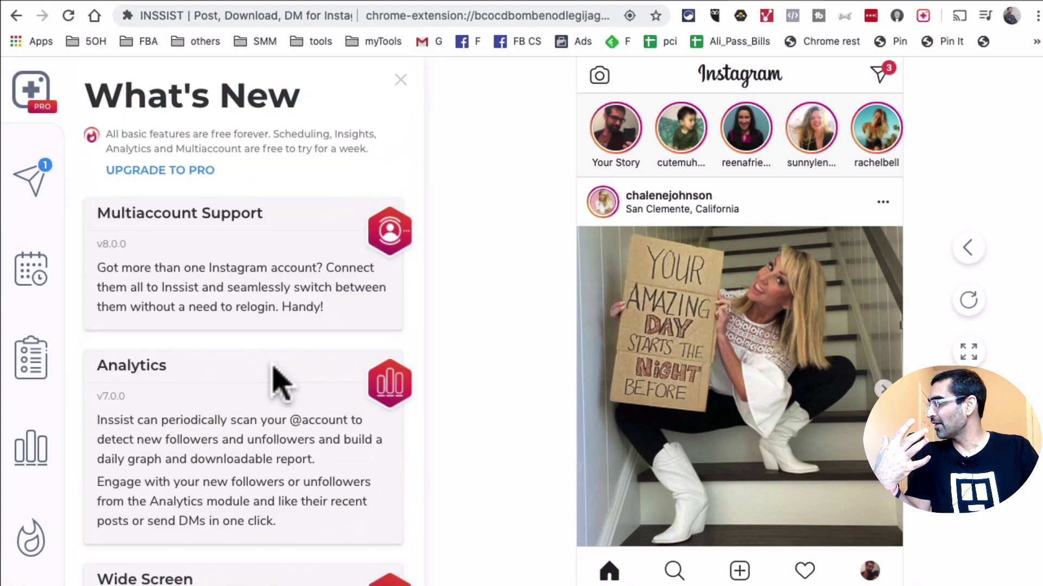
{"action": "double_click", "coordinate": [154, 201]}
{"action": "left_click_drag", "start_coordinate": [154, 201], "coordinate": [265, 214]}
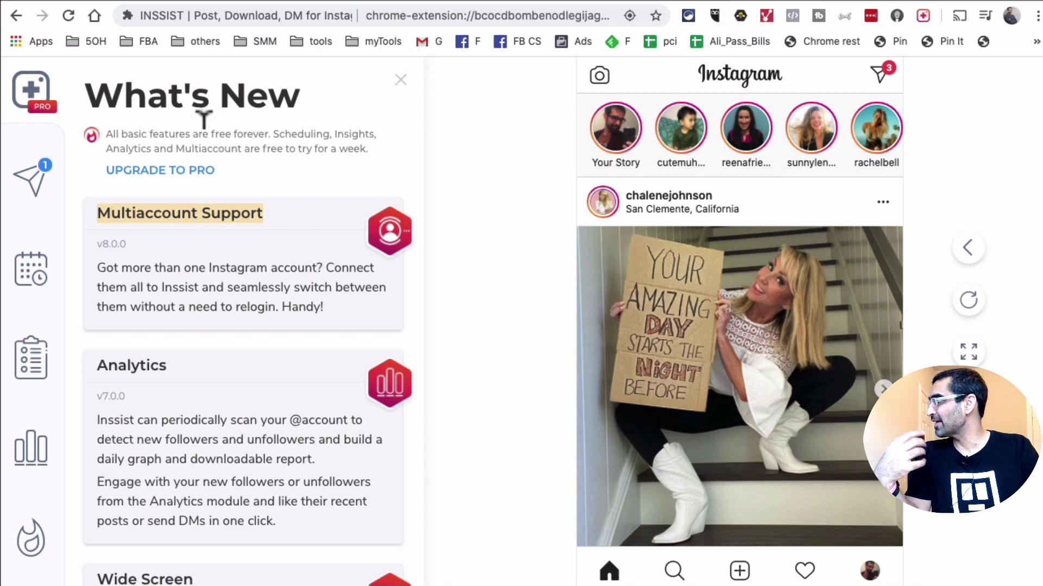
{"action": "left_click", "coordinate": [401, 81]}
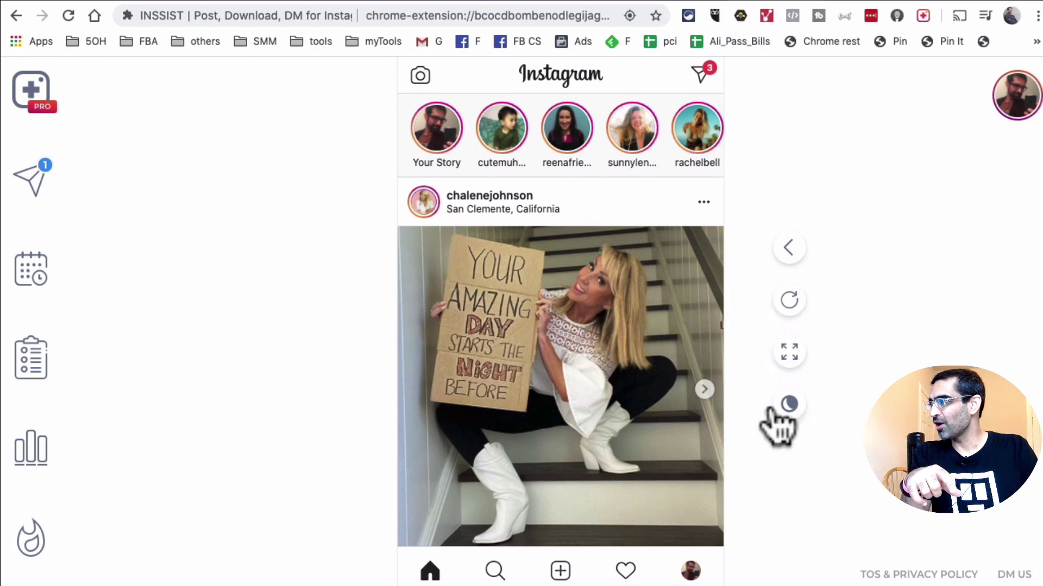
Turn on INSSIST dark mode and view your profile and home feed in it
{"action": "left_click", "coordinate": [788, 406]}
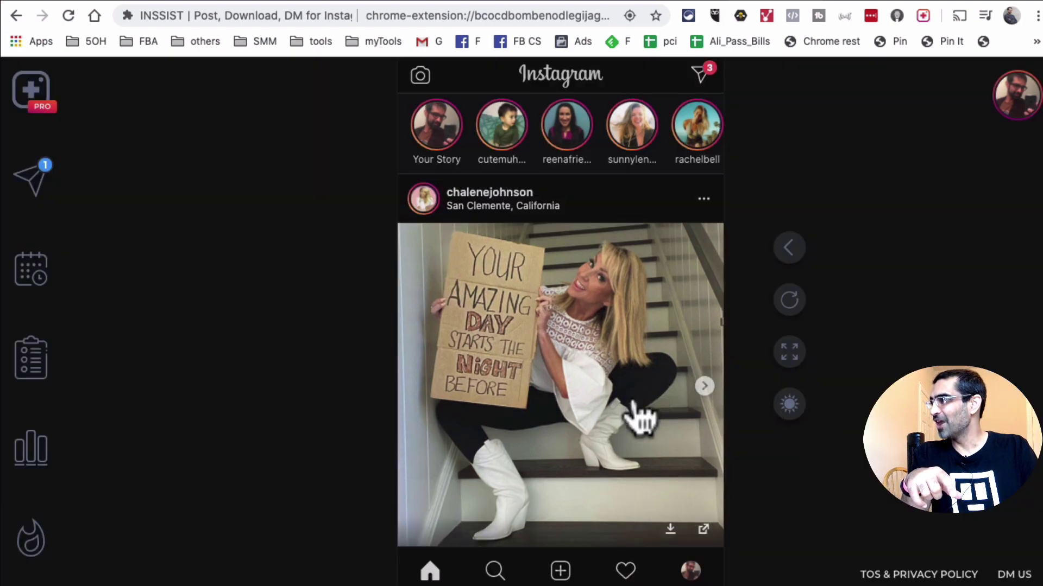
{"action": "scroll", "coordinate": [640, 451], "scroll_direction": "down", "scroll_amount": 10}
{"action": "left_click", "coordinate": [691, 570]}
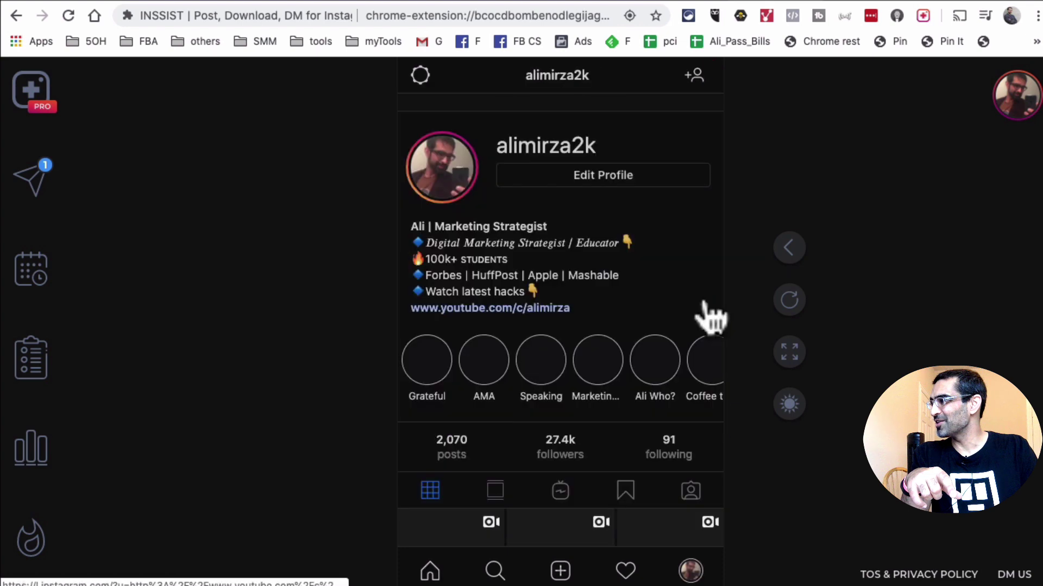
{"action": "scroll", "coordinate": [699, 332], "scroll_direction": "down", "scroll_amount": 10}
{"action": "scroll", "coordinate": [699, 332], "scroll_direction": "up", "scroll_amount": 10}
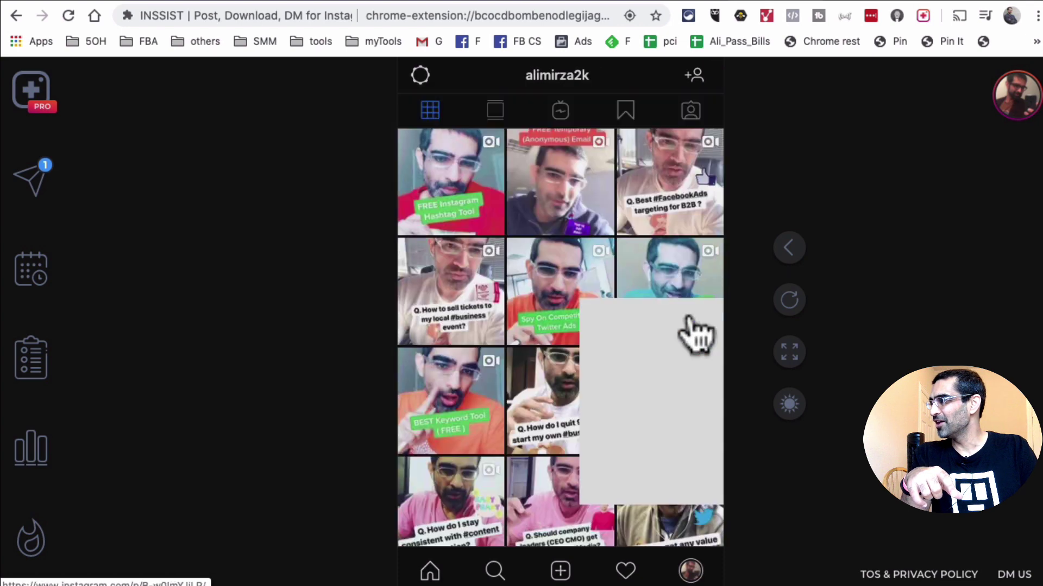
{"action": "left_click", "coordinate": [430, 570]}
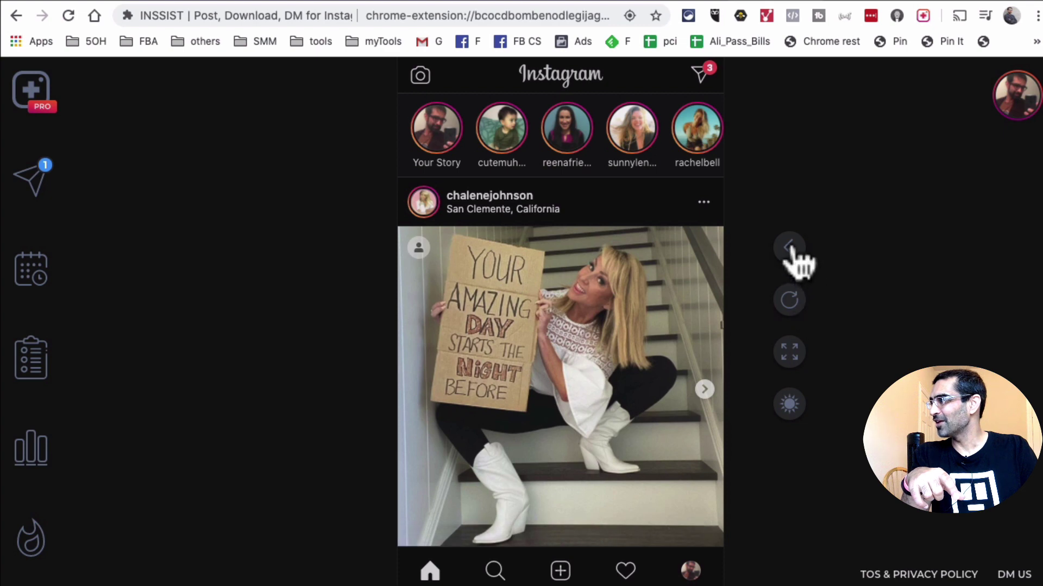
Restore the light theme, widen the feed to the expanded view, then collapse it to narrow width
{"action": "left_click", "coordinate": [799, 399]}
{"action": "left_click", "coordinate": [791, 355]}
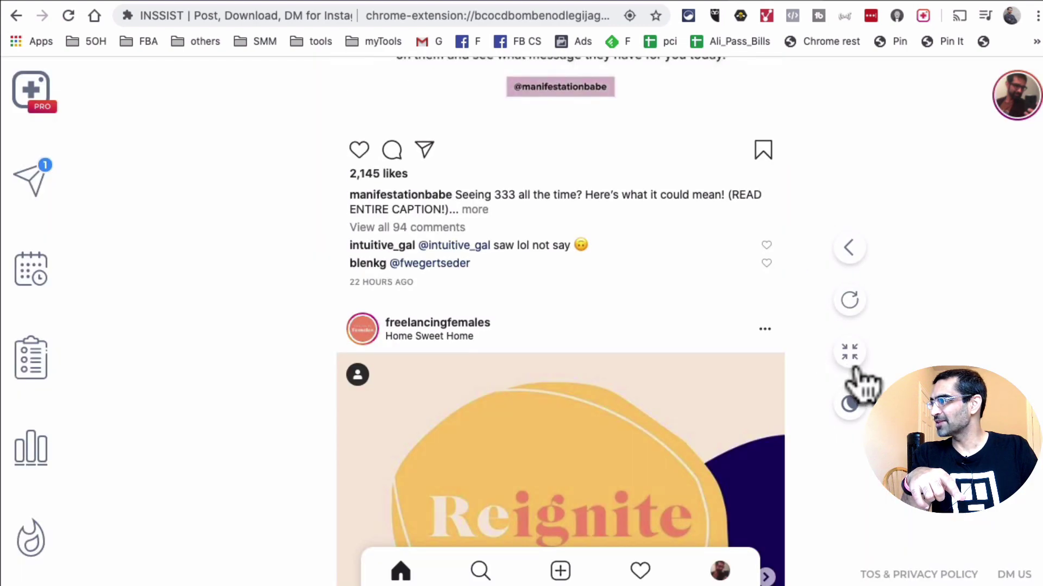
{"action": "scroll", "coordinate": [812, 368], "scroll_direction": "up", "scroll_amount": 1}
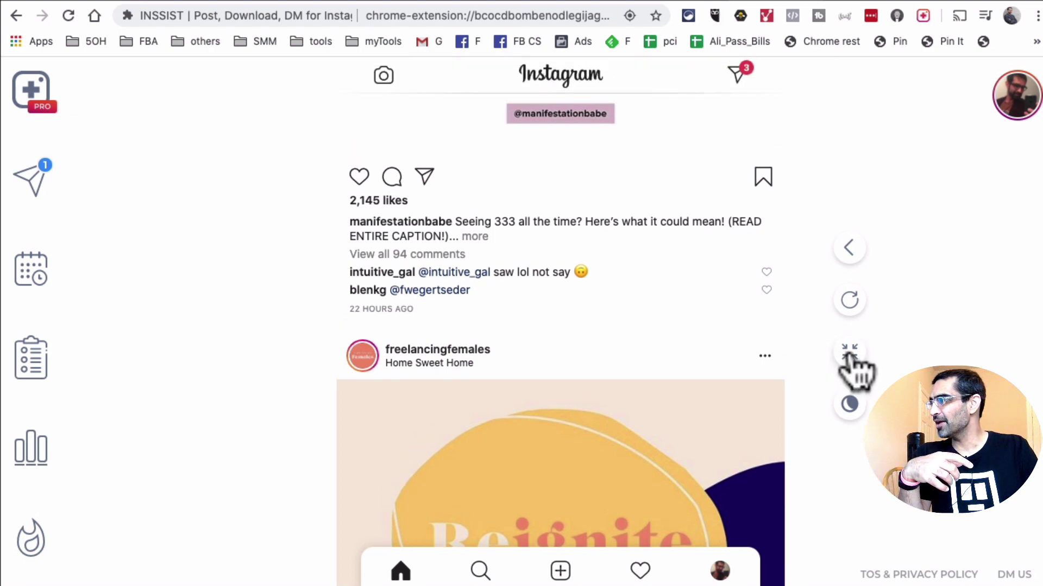
{"action": "left_click", "coordinate": [850, 353]}
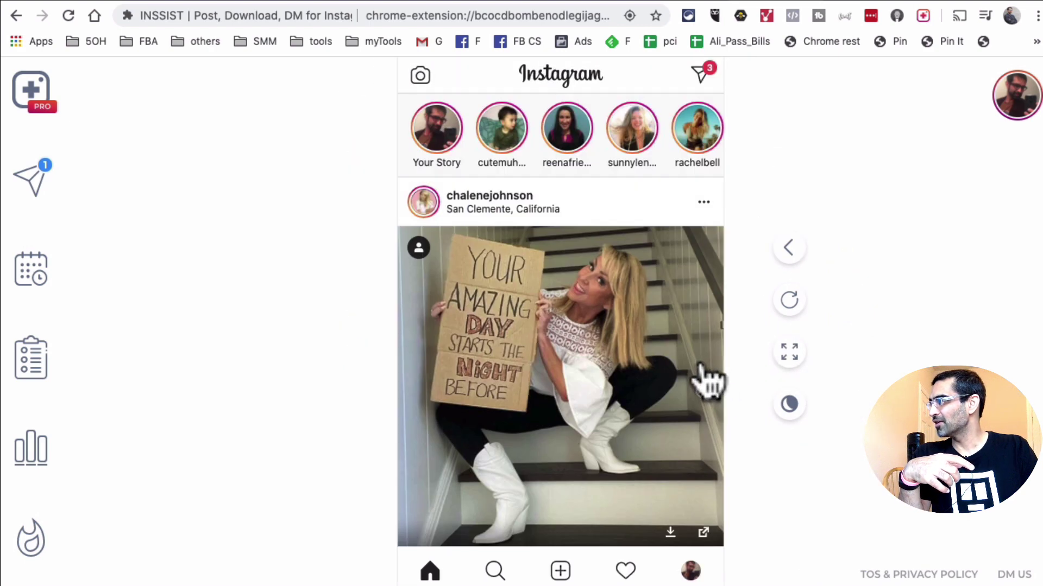
{"action": "scroll", "coordinate": [658, 380], "scroll_direction": "down", "scroll_amount": 10}
{"action": "scroll", "coordinate": [643, 378], "scroll_direction": "down", "scroll_amount": 10}
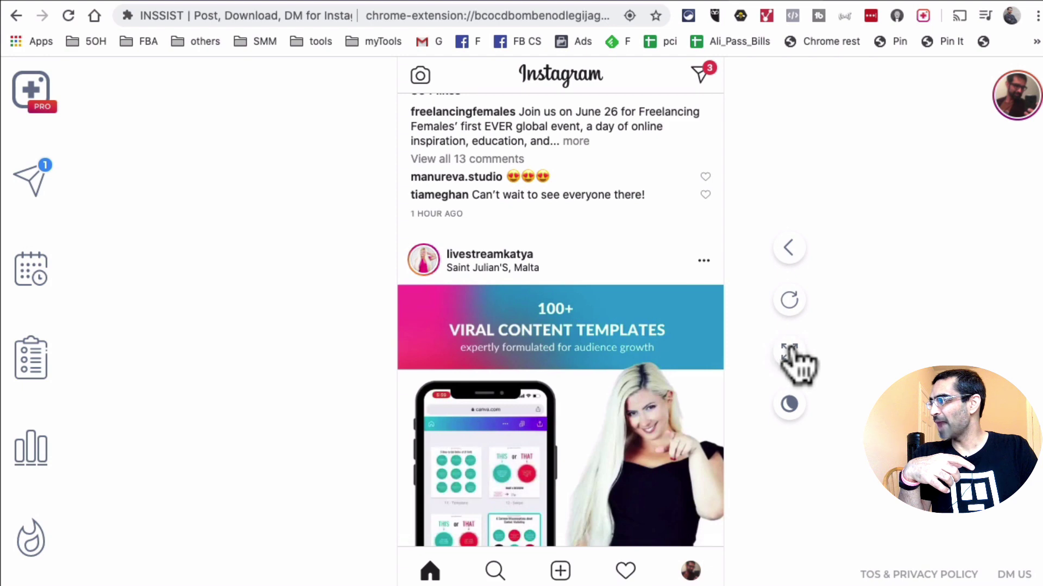
{"action": "scroll", "coordinate": [782, 402], "scroll_direction": "down", "scroll_amount": 5}
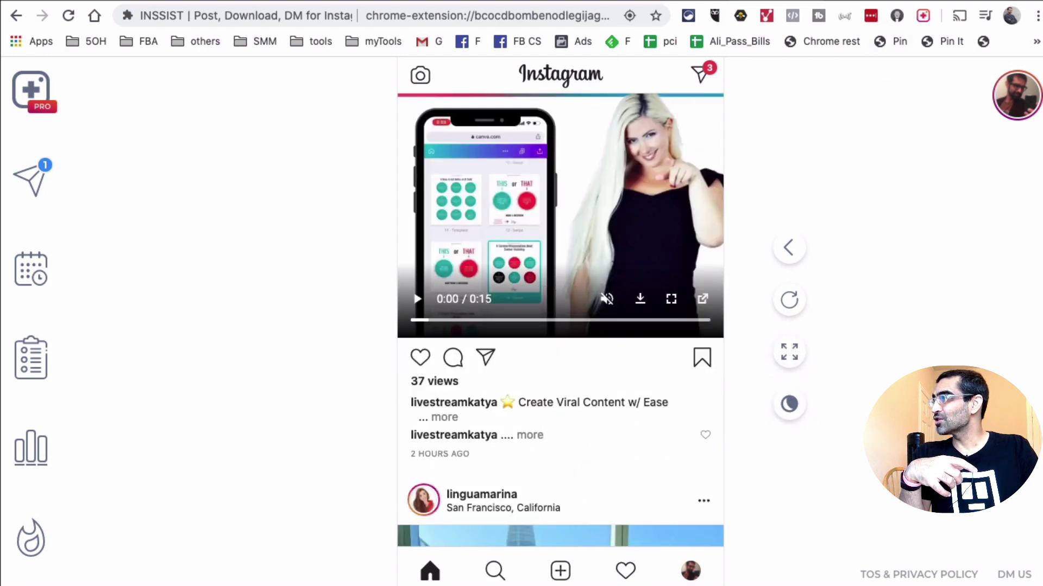